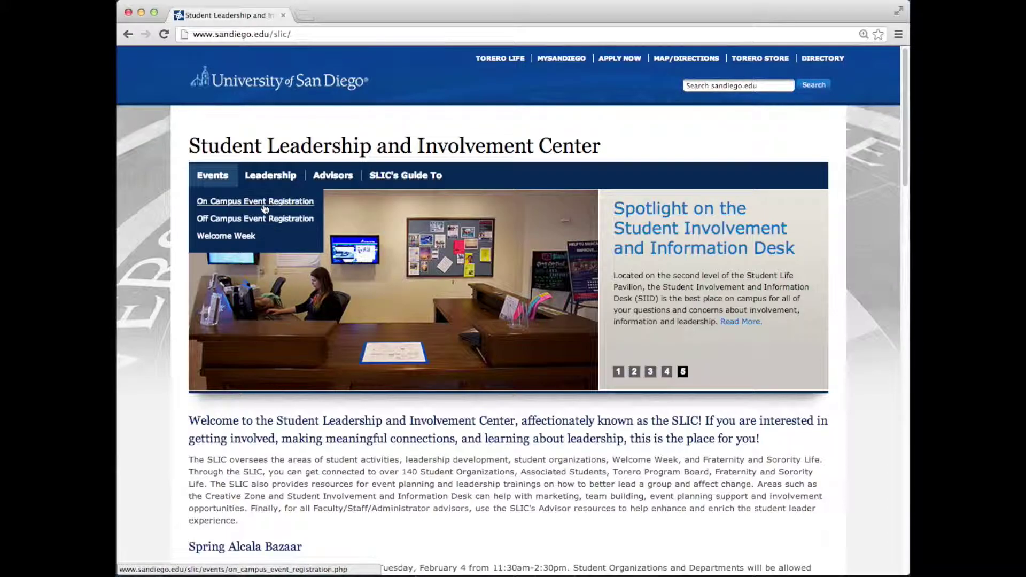
Open On Campus Event Registration under Events and focus the MySanDiego Username box.
click(260, 202)
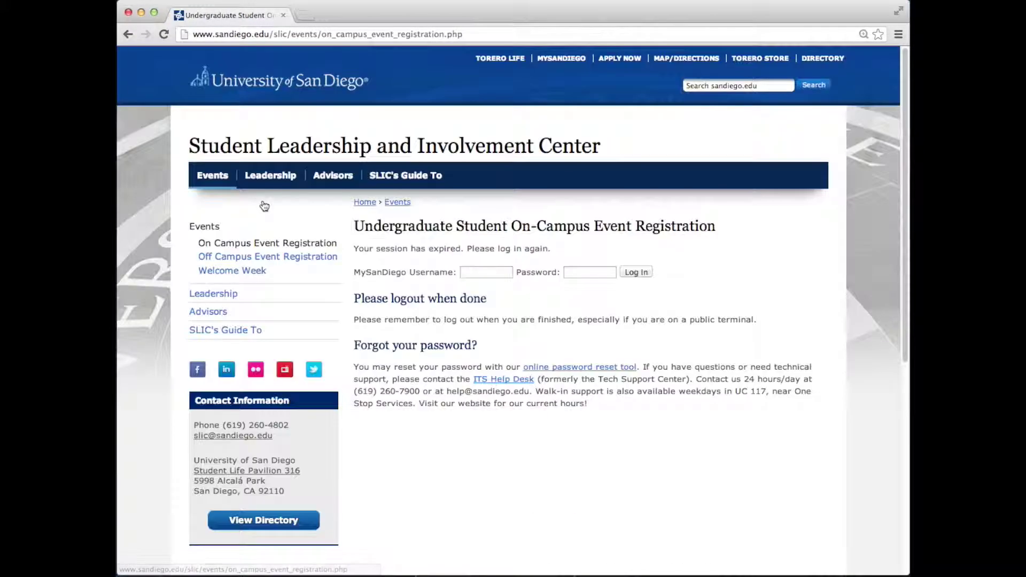
click(470, 273)
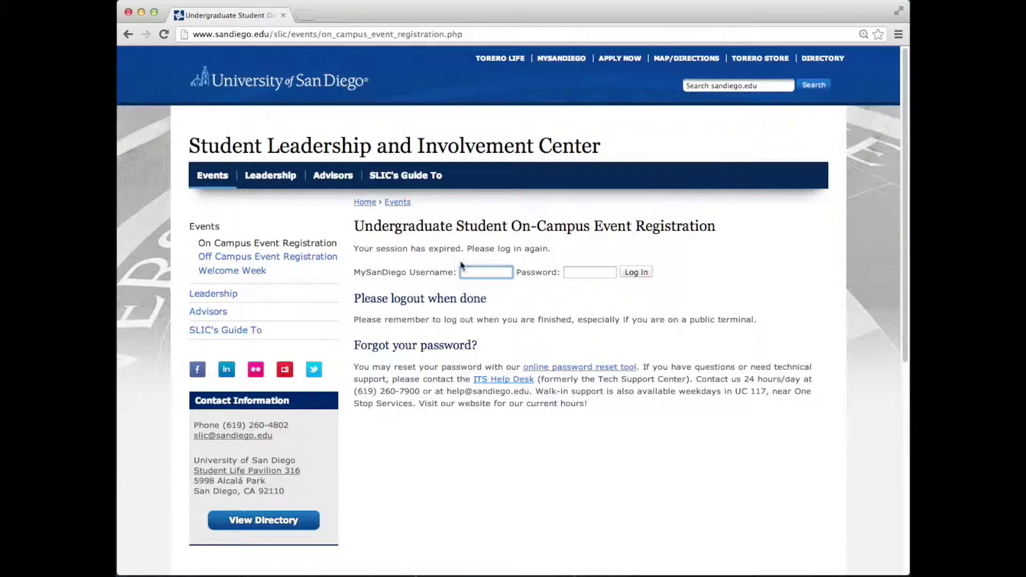
click(301, 16)
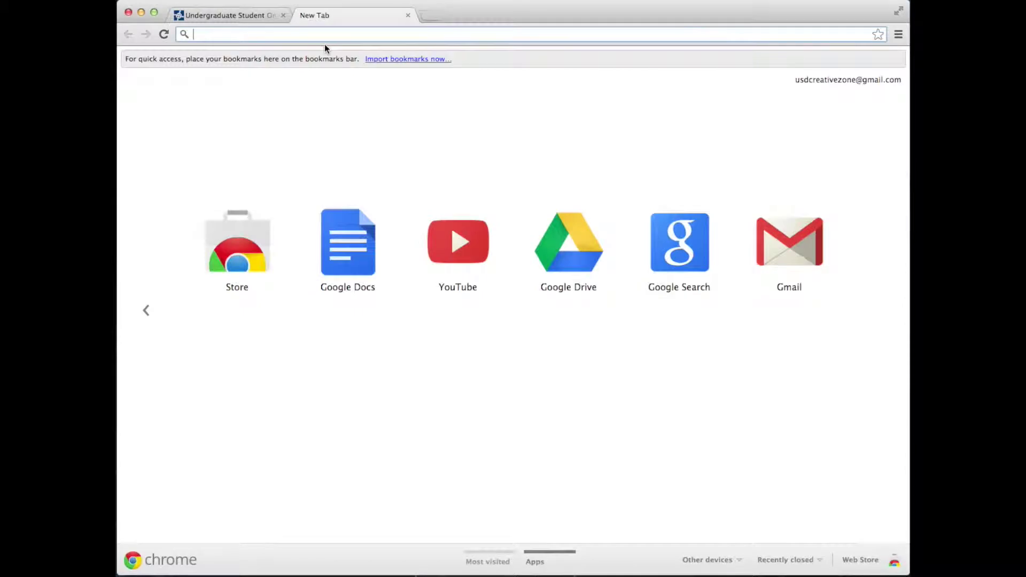
text(www.sa)
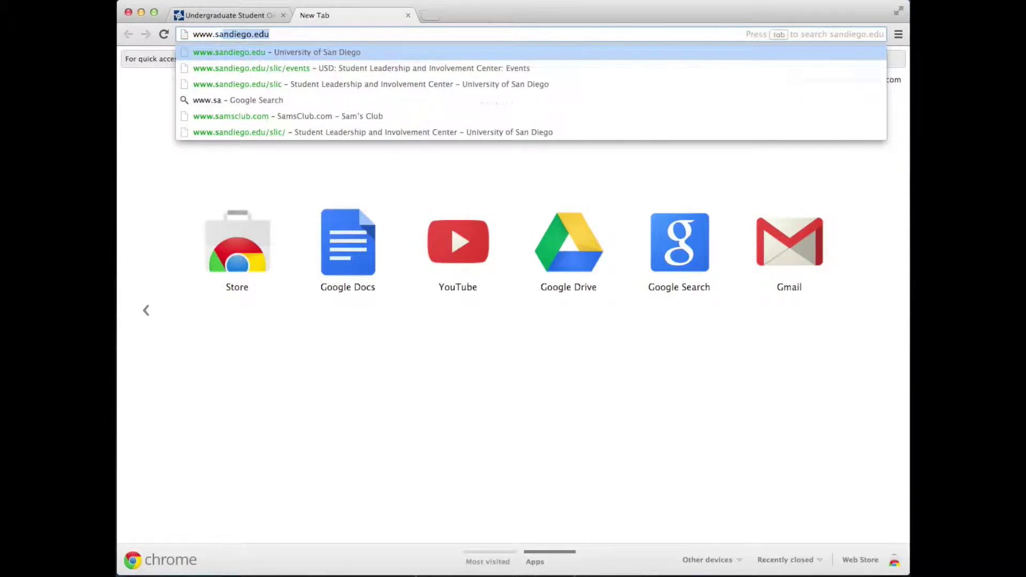
text(ndiego.edu)
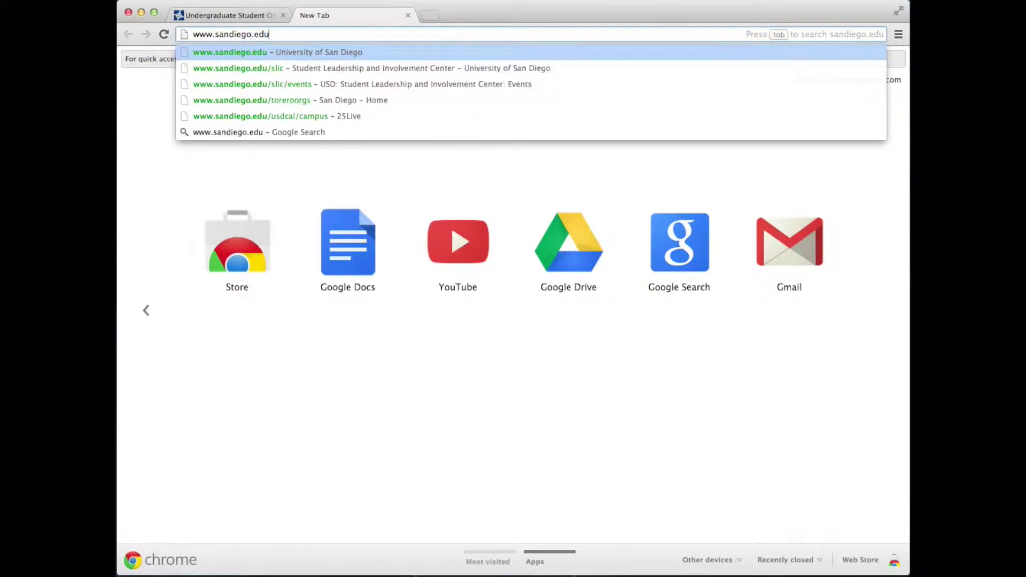
text(/usdc)
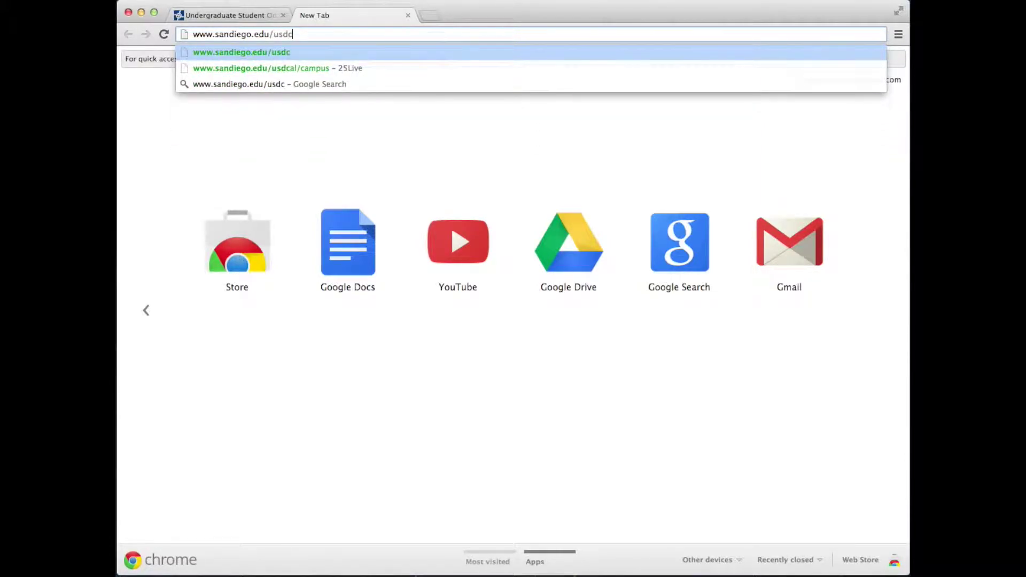
text(al/cam)
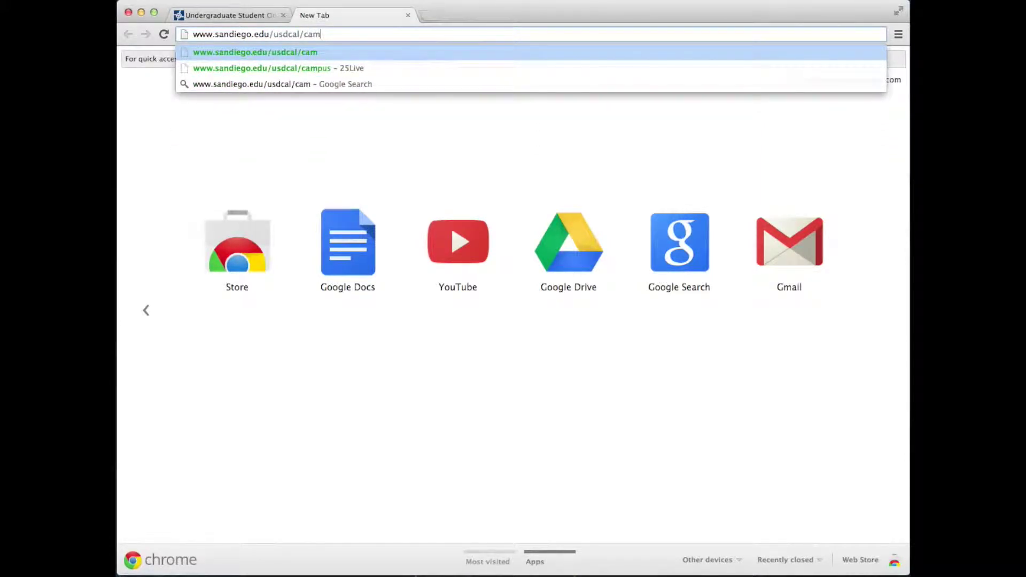
text(pus)
key(Return)
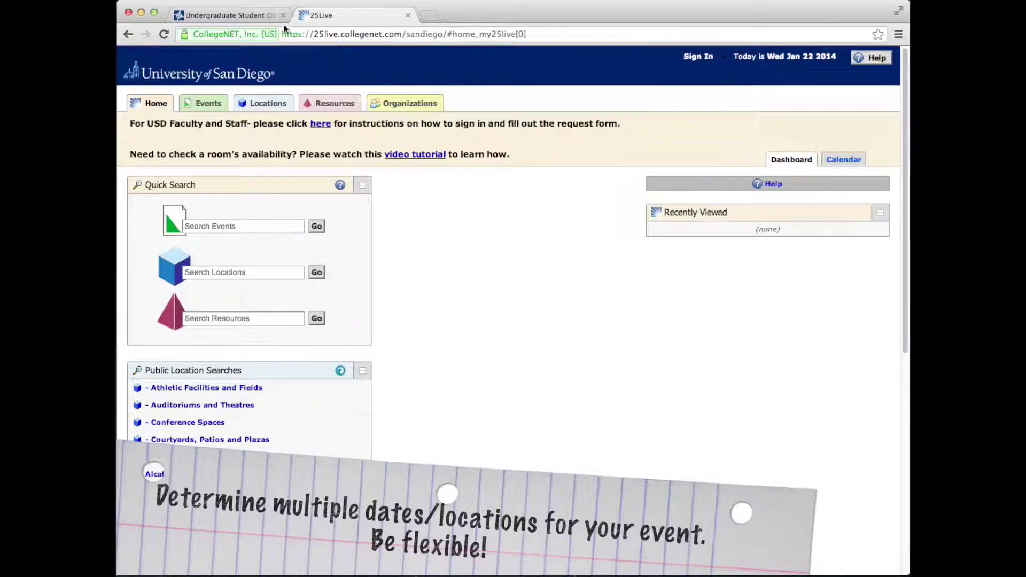
Sign in with the saved MySanDiego username and choose 'Never for this site' for the password.
click(249, 15)
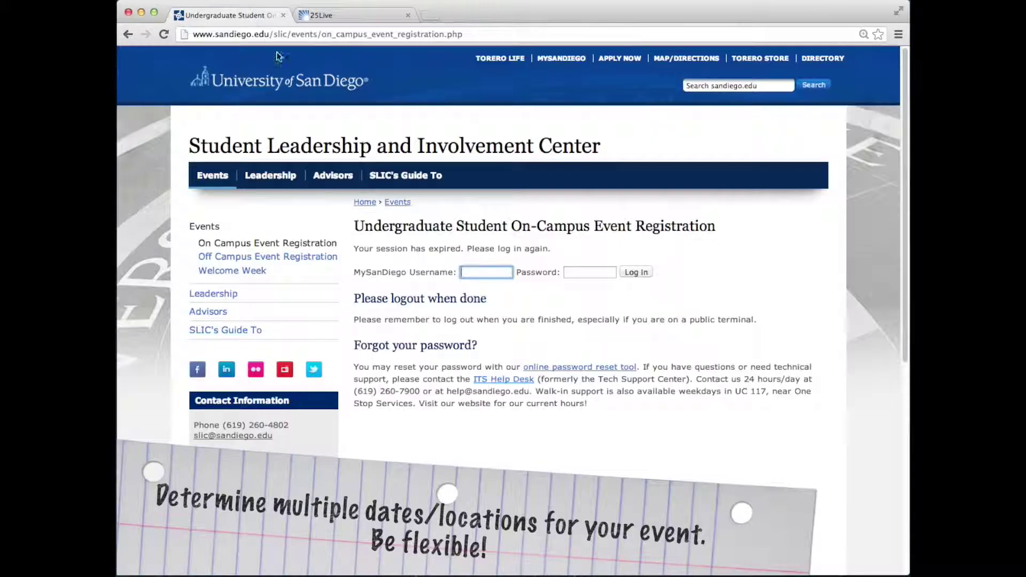
click(495, 273)
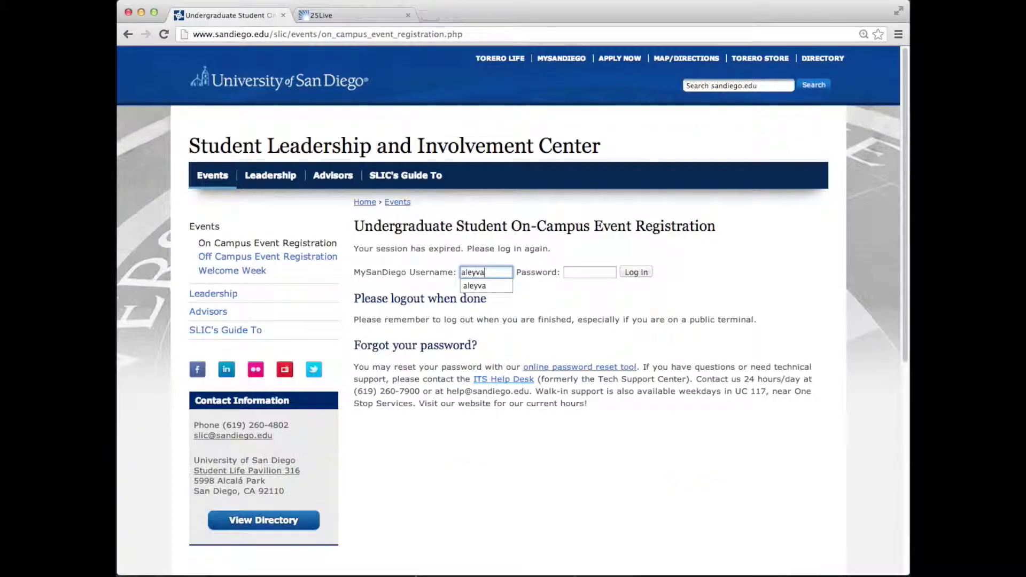
key(Tab)
text(••)
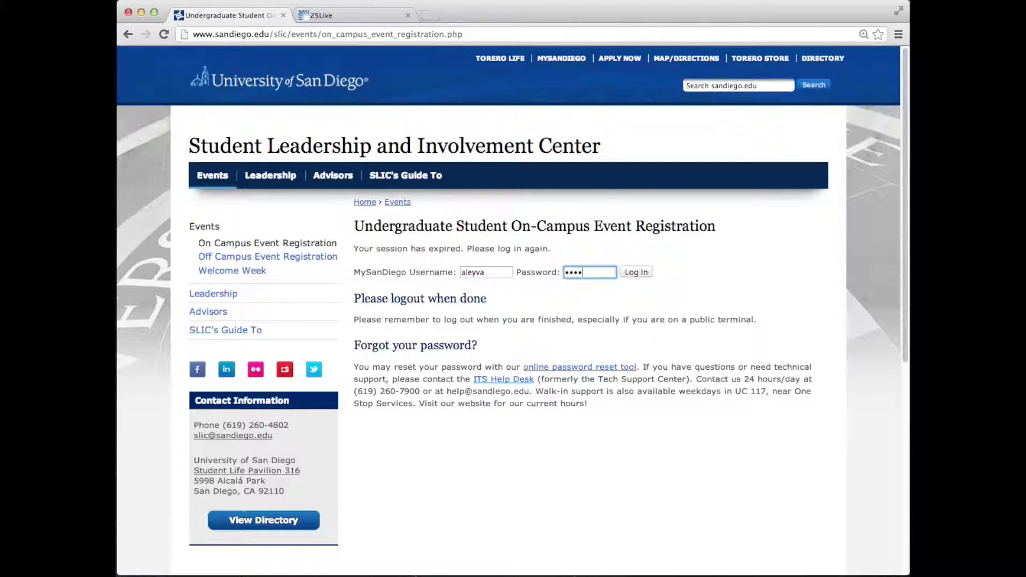
text(•••)
key(Return)
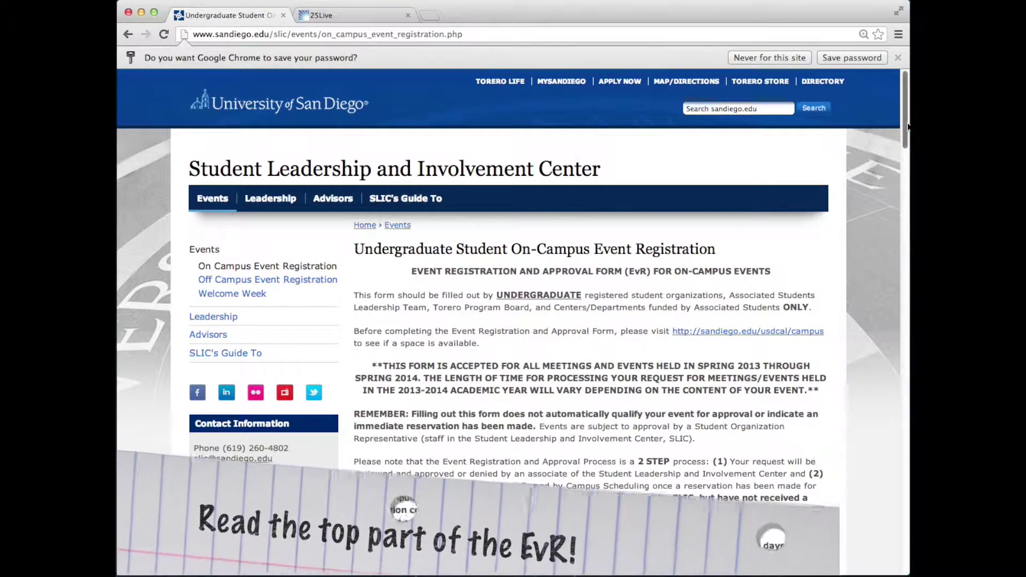
drag(904, 130, 901, 149)
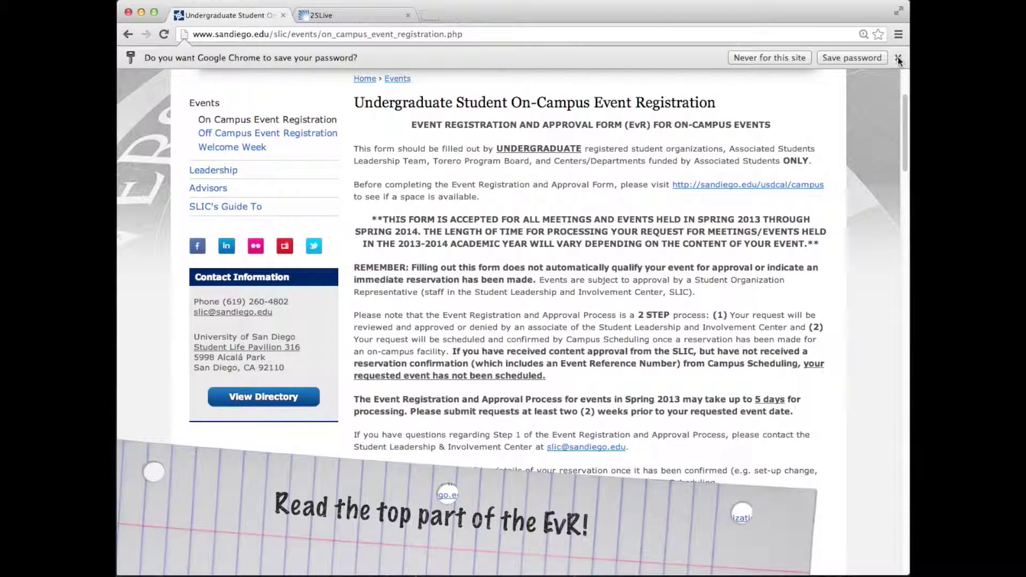
click(766, 57)
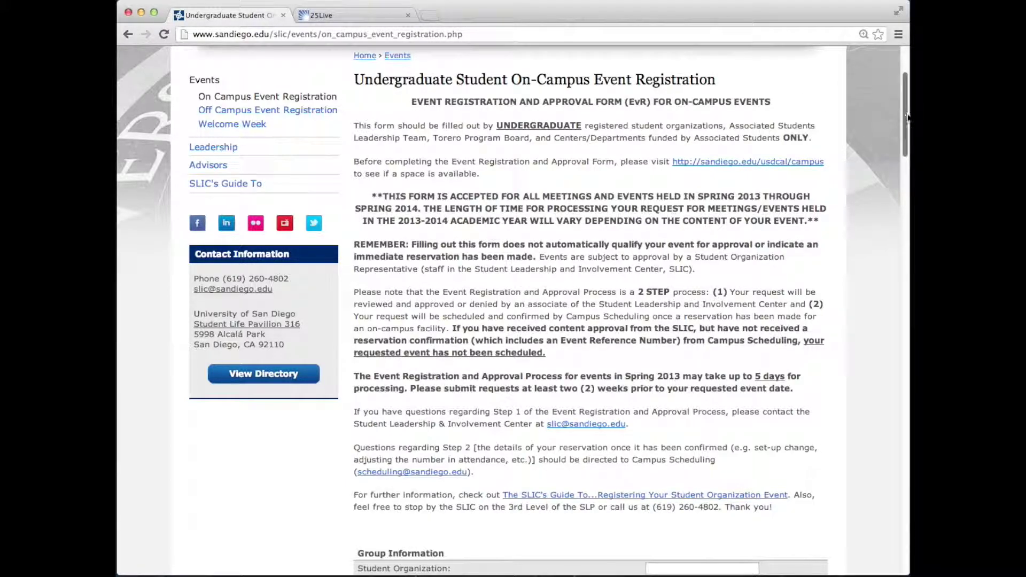
drag(900, 132, 889, 216)
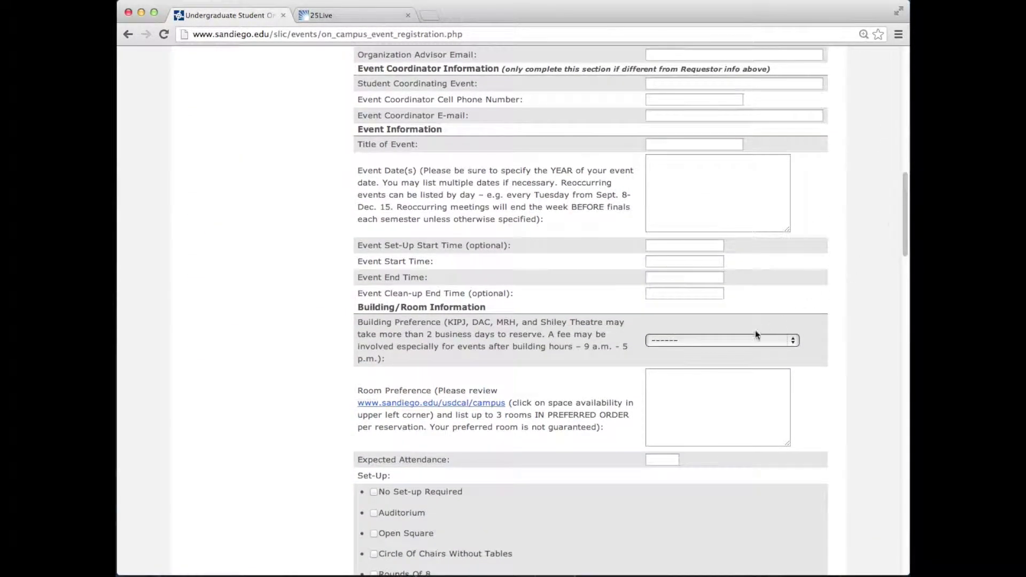
Replace the three Maher classrooms in Room Preference with 'Salomon Hall, or UC Forum A'.
click(707, 391)
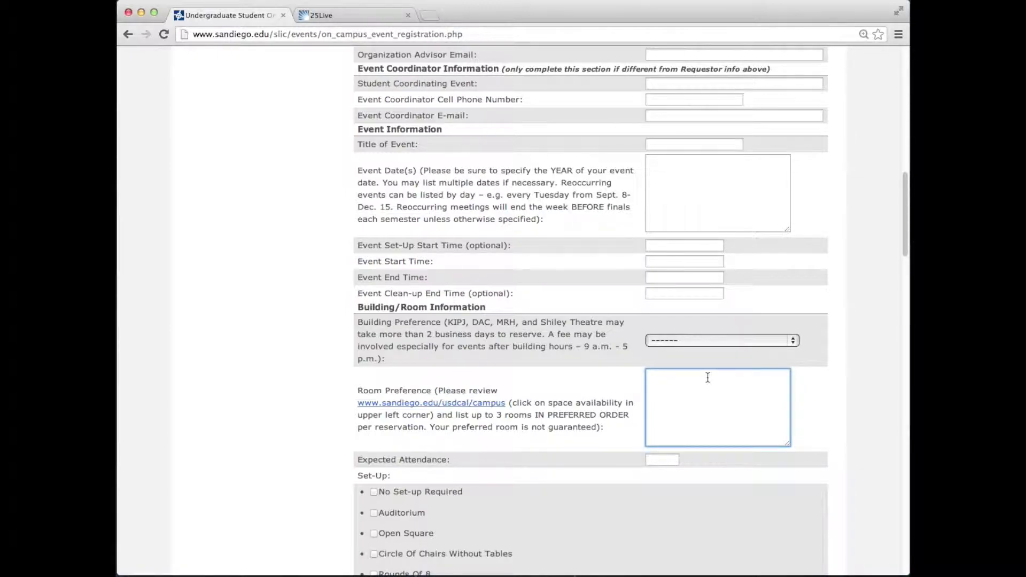
text(Need )
text(3 classroom)
text(s total: )
text(Mahe)
text(r 222)
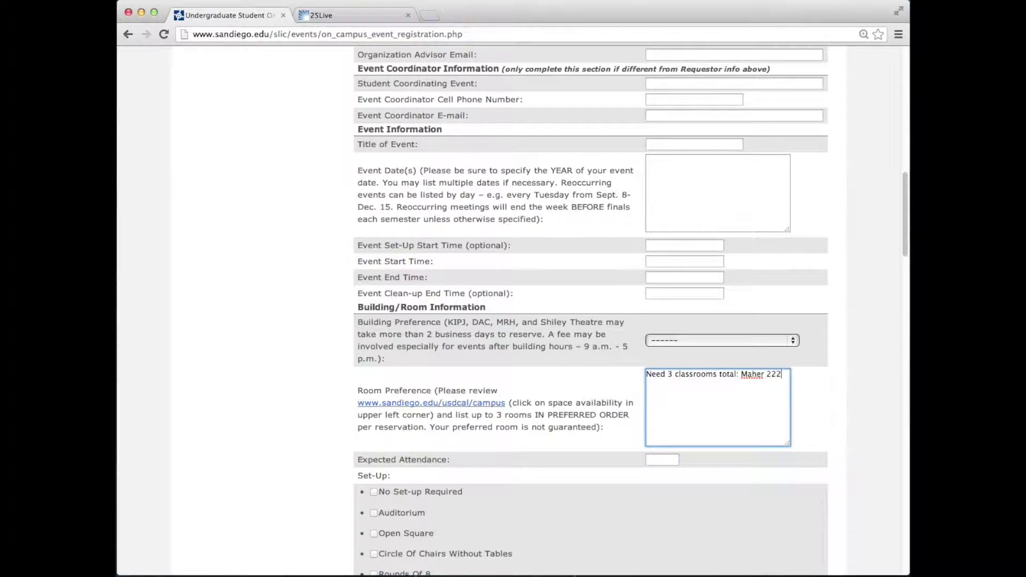
text(, Maher 2)
text(24, Maher )
text(226)
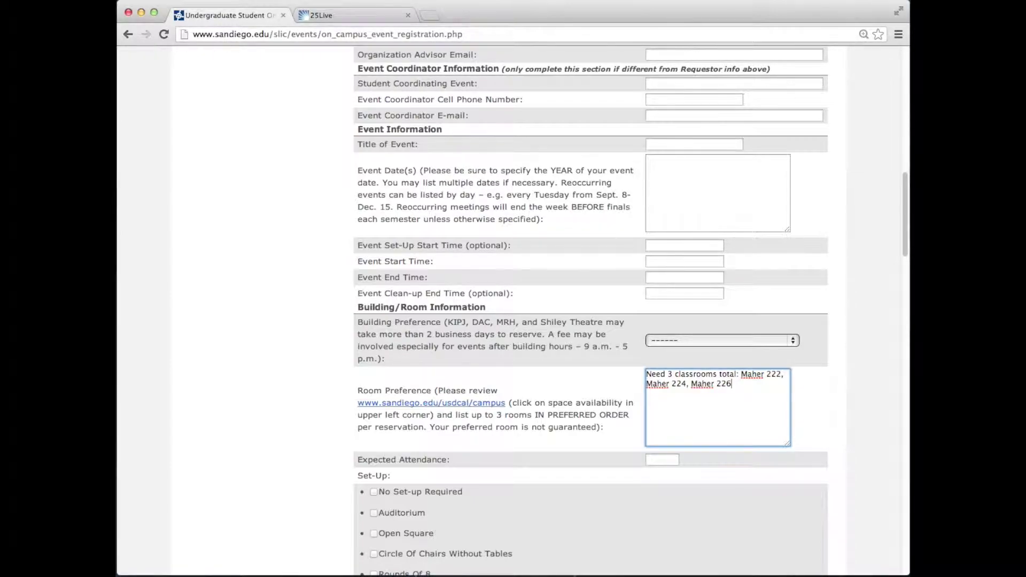
drag(737, 395, 646, 373)
key(BackSpace)
text(1)
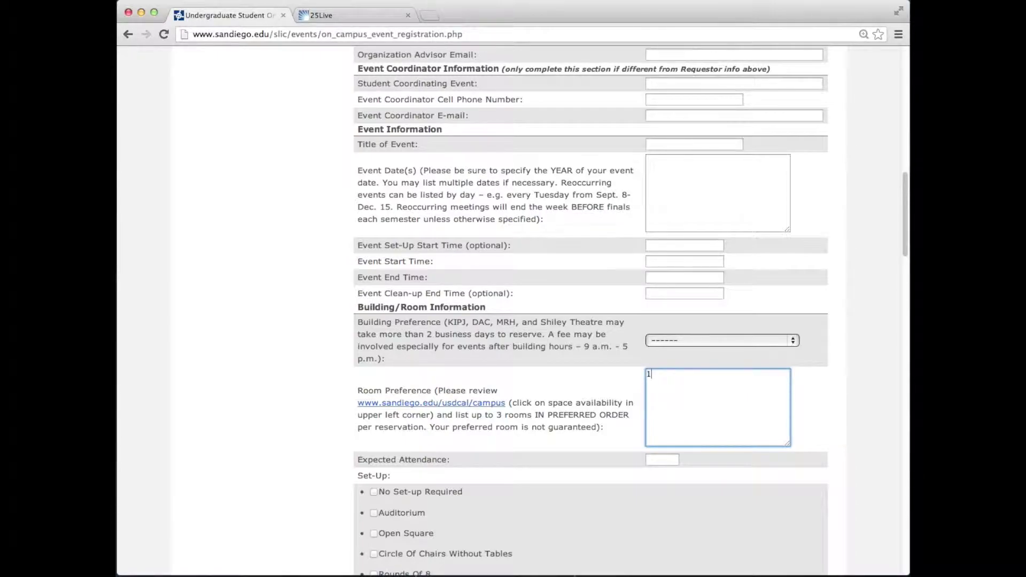
text(st choice)
text(: Sa)
text(lomon Hall, )
text(or 2n)
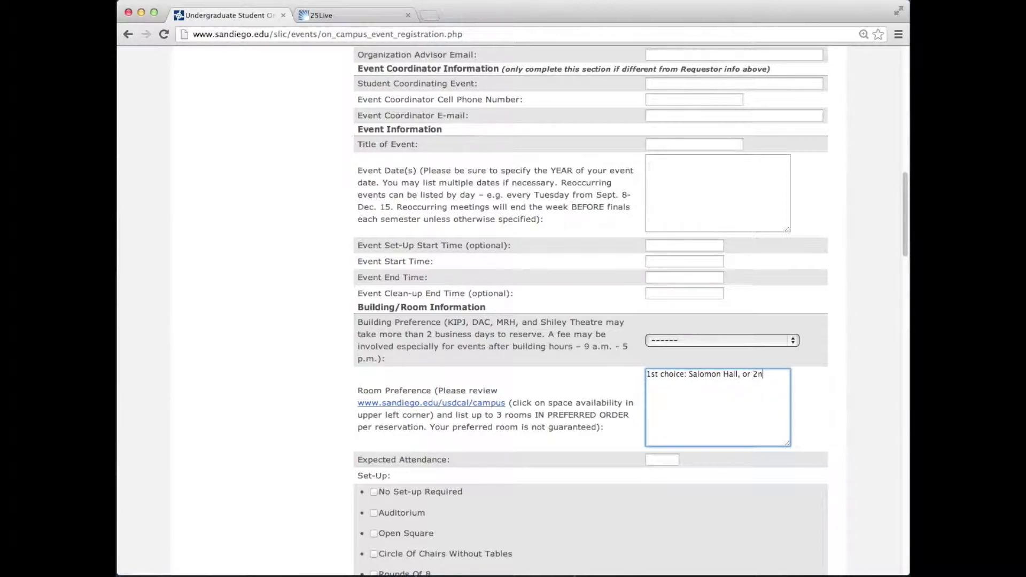
text(d choice: )
text(UC For)
text(um A)
drag(904, 229, 889, 383)
Enter the laptop slideshow presentation as the event description and move to the mission box.
click(740, 376)
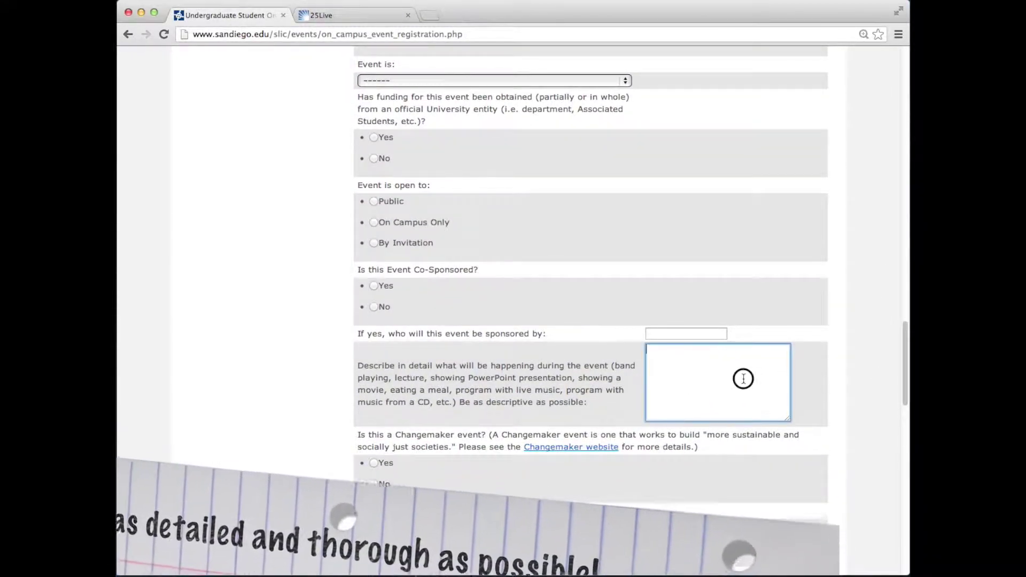
text(W)
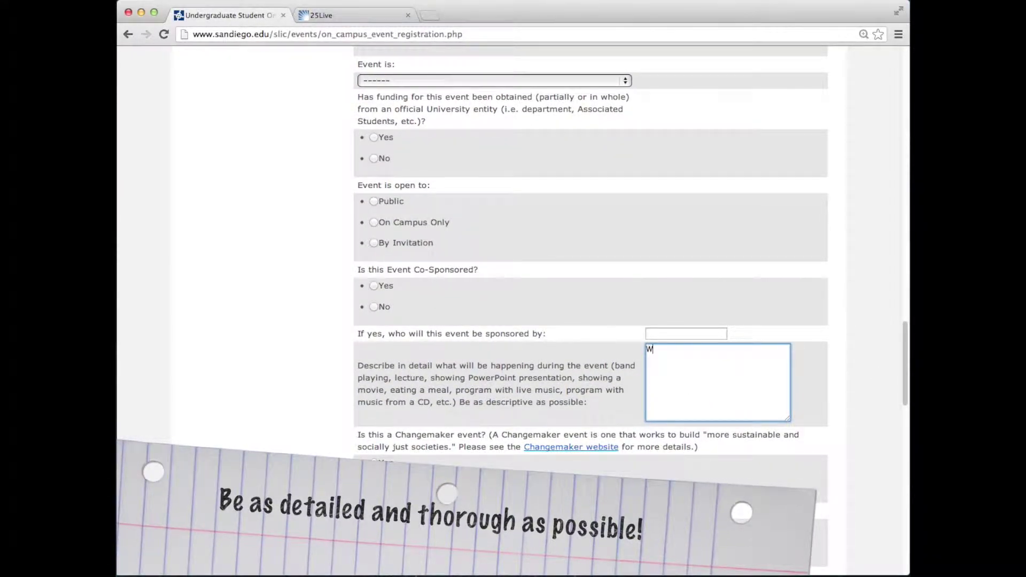
text(e wil be s)
text(howing a sli)
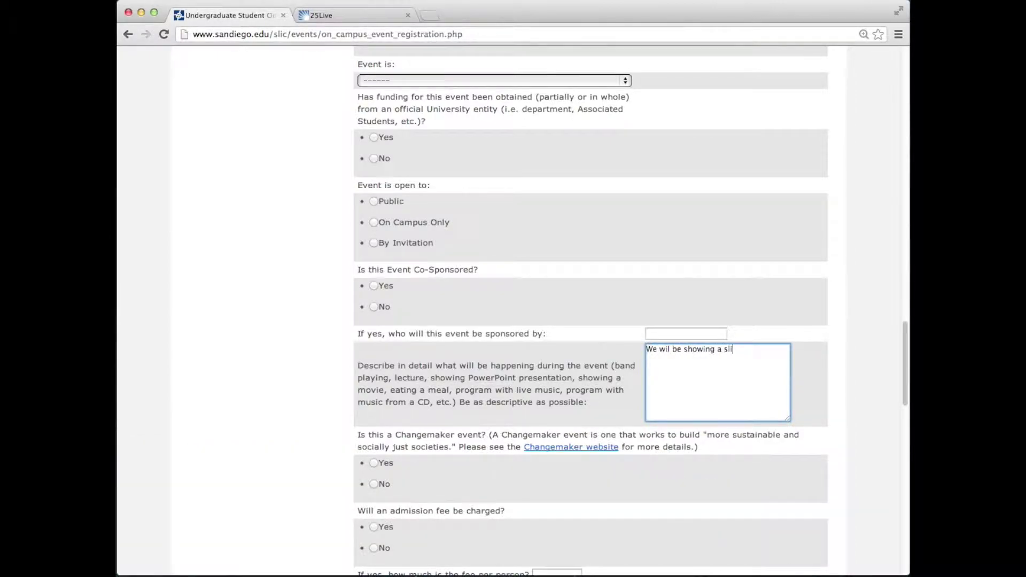
text(desho)
text(w presentat)
text(ion on a lap)
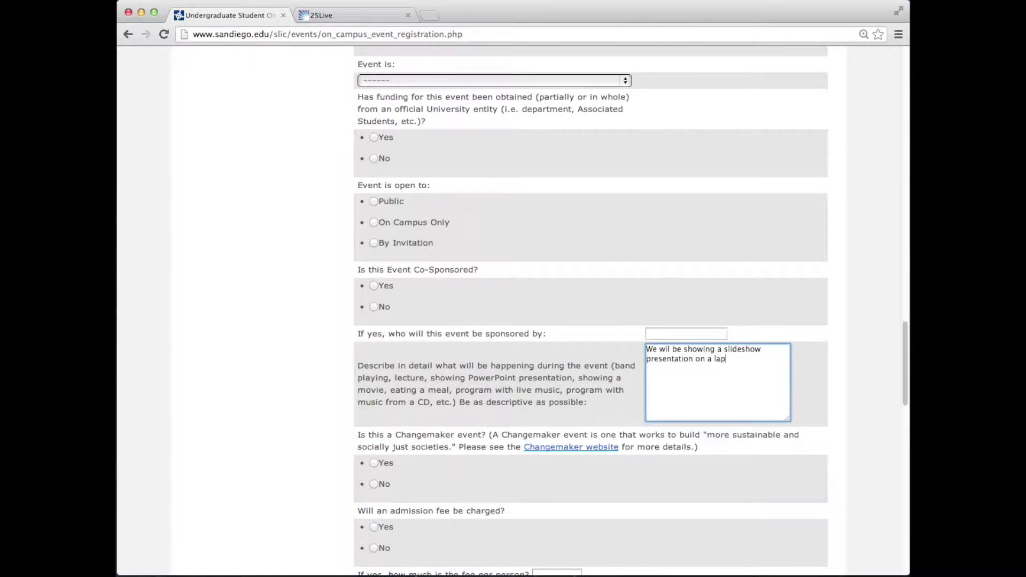
text(top.)
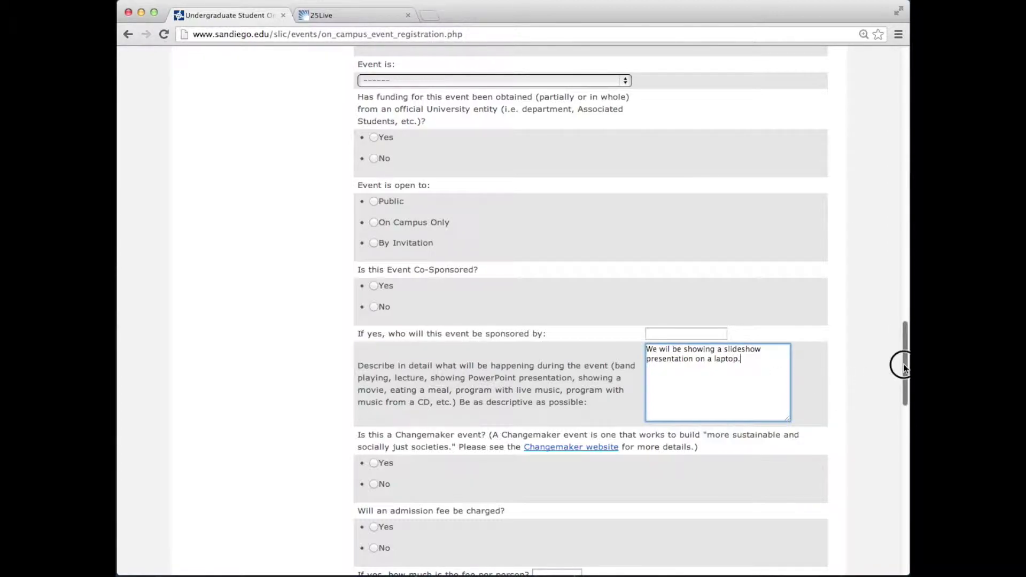
drag(904, 364, 895, 485)
click(684, 307)
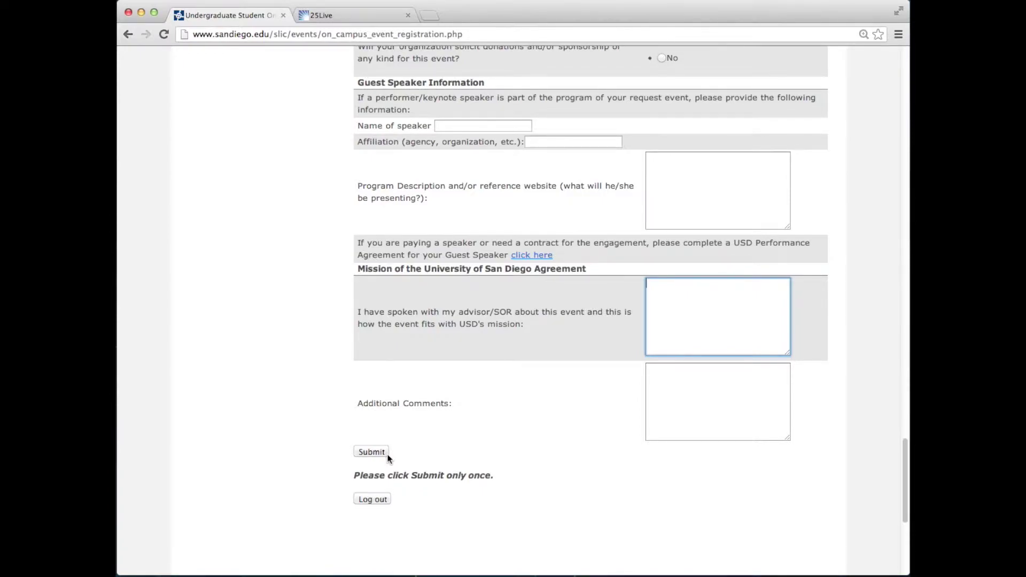
click(433, 18)
text(www)
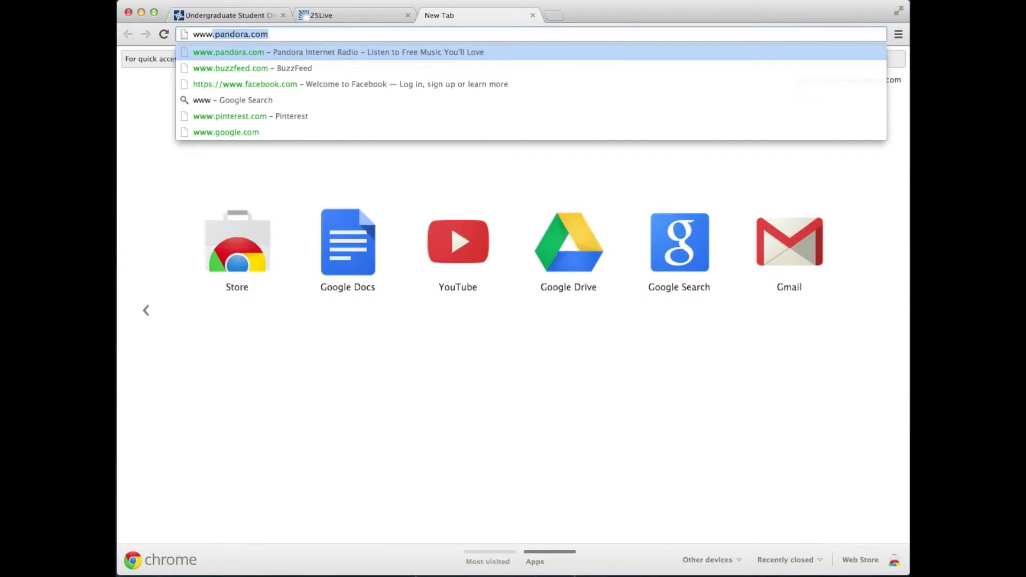
text(.sandiego.)
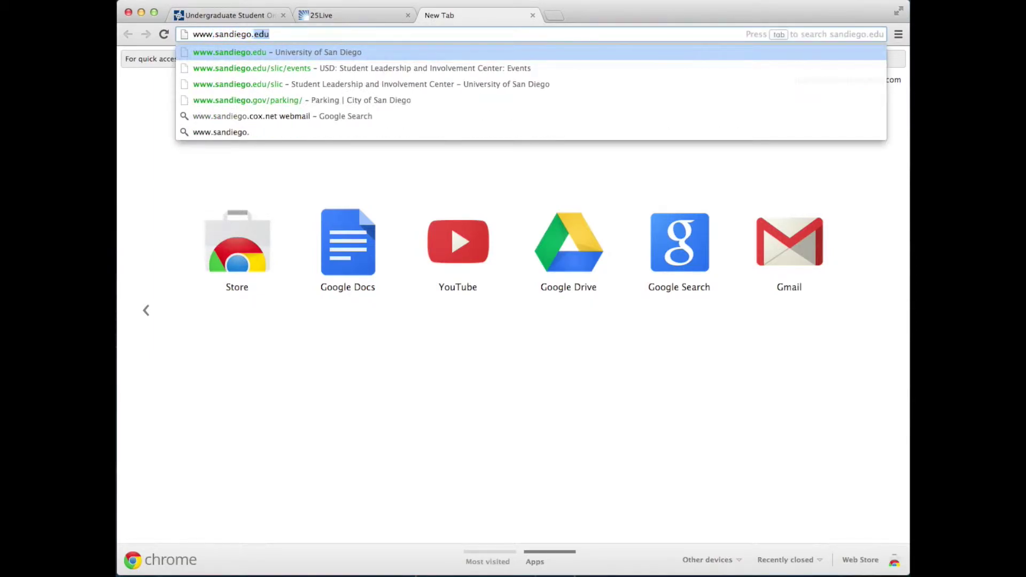
text(edu/rea)
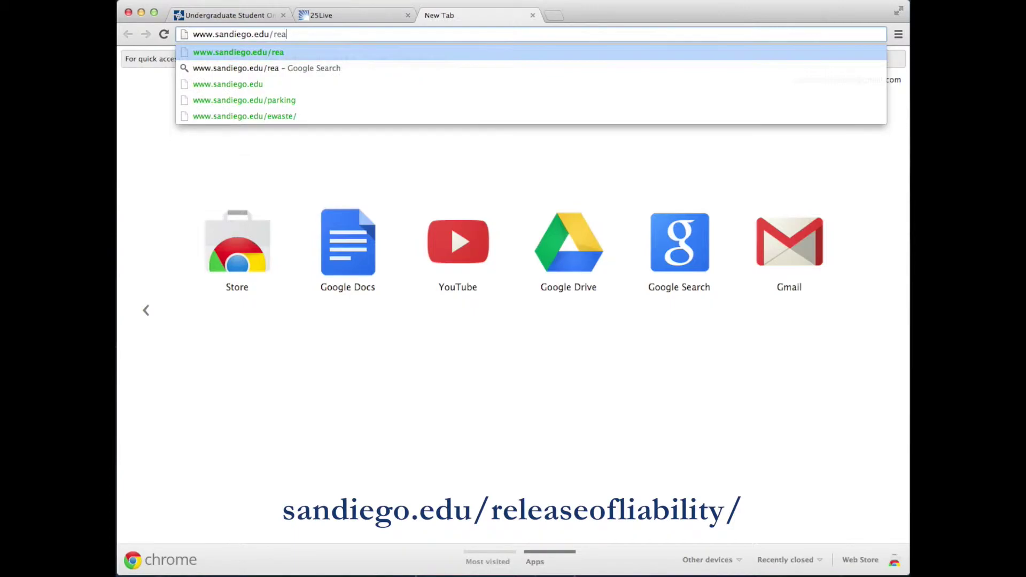
key(BackSpace)
text(lease)
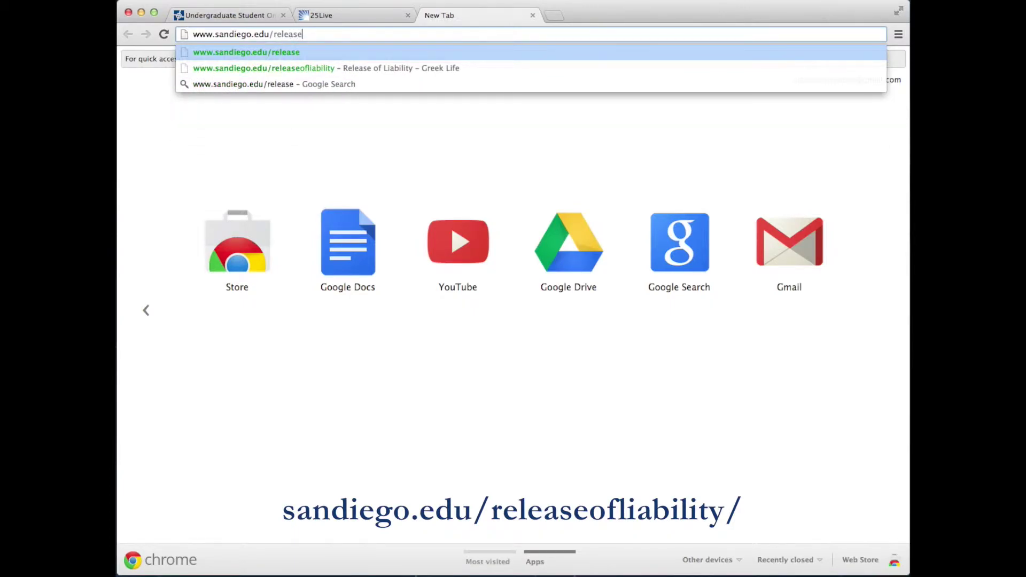
text( o)
key(BackSpace)
key(BackSpace)
text(oflia)
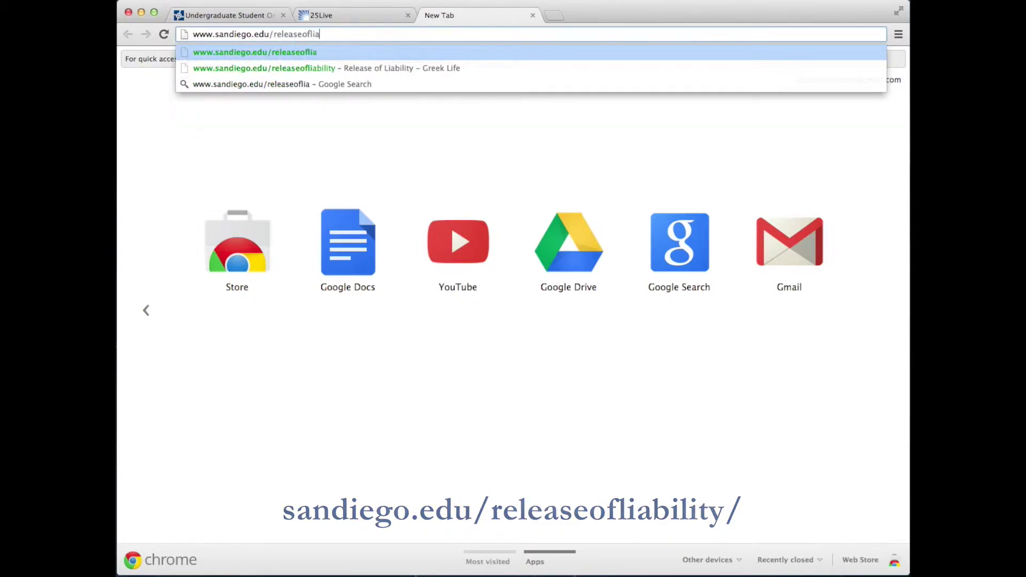
text(bility)
key(Return)
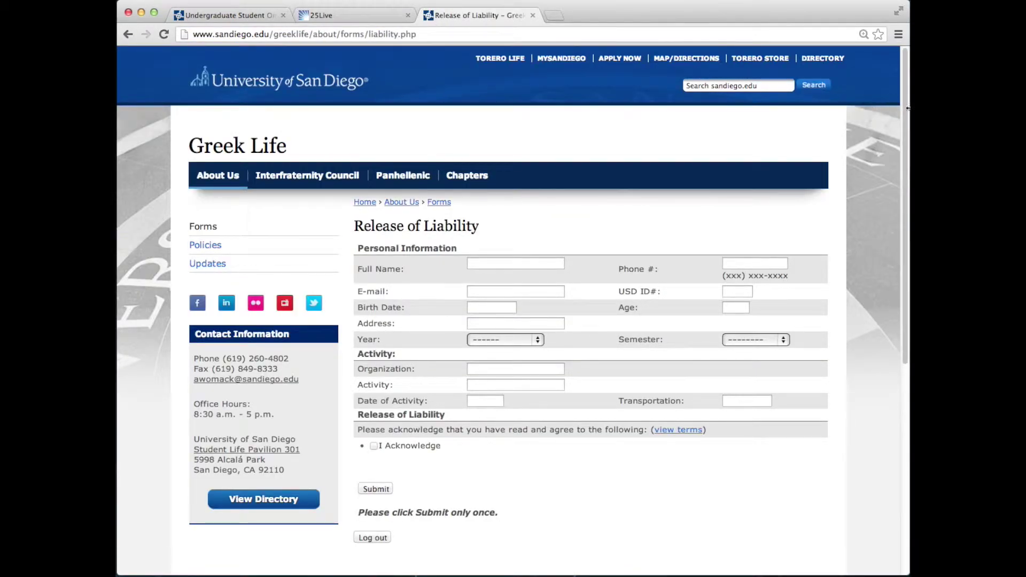
drag(908, 107, 909, 143)
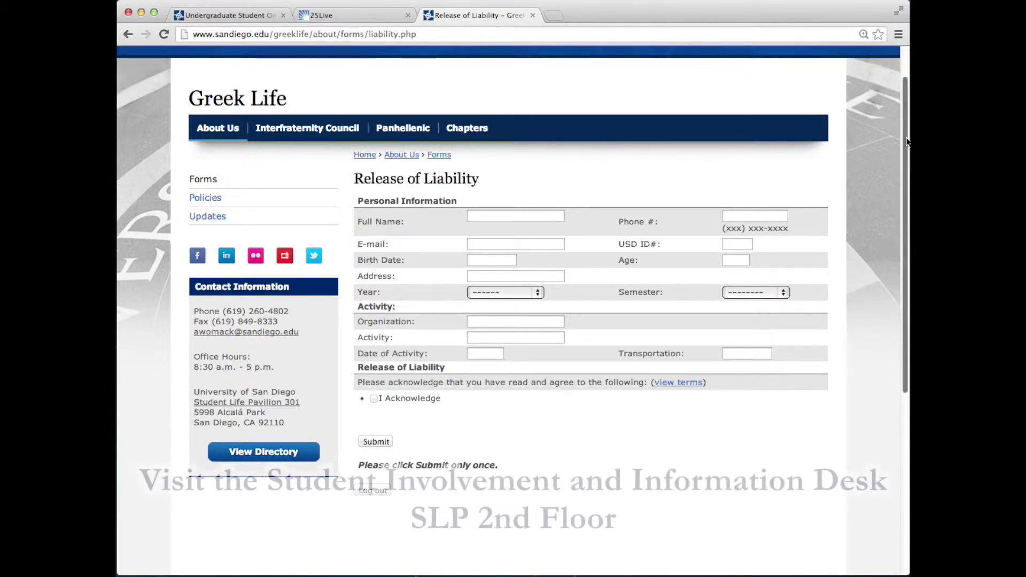
click(553, 16)
text(www)
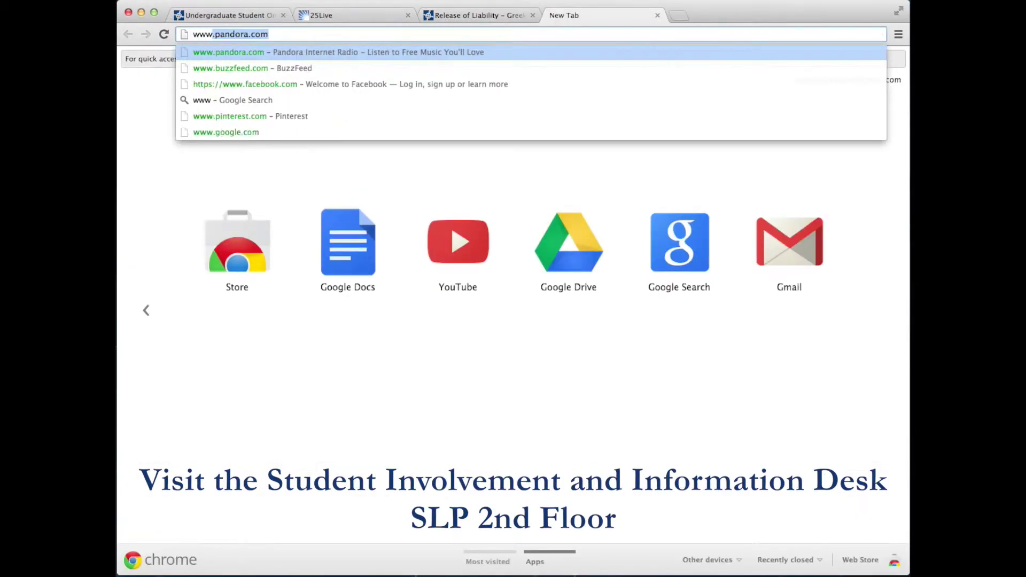
text(.sandi)
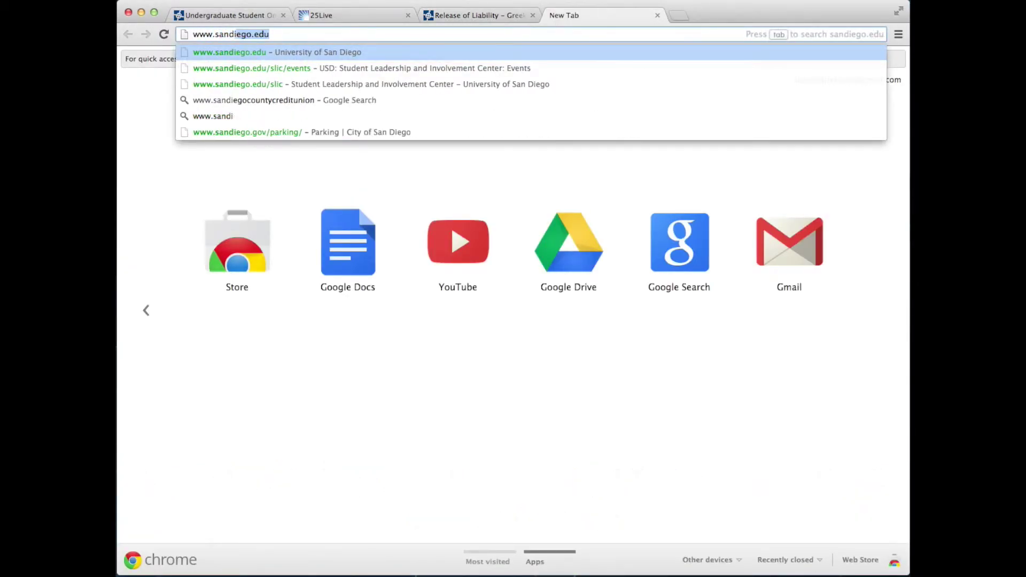
text(ego.edu)
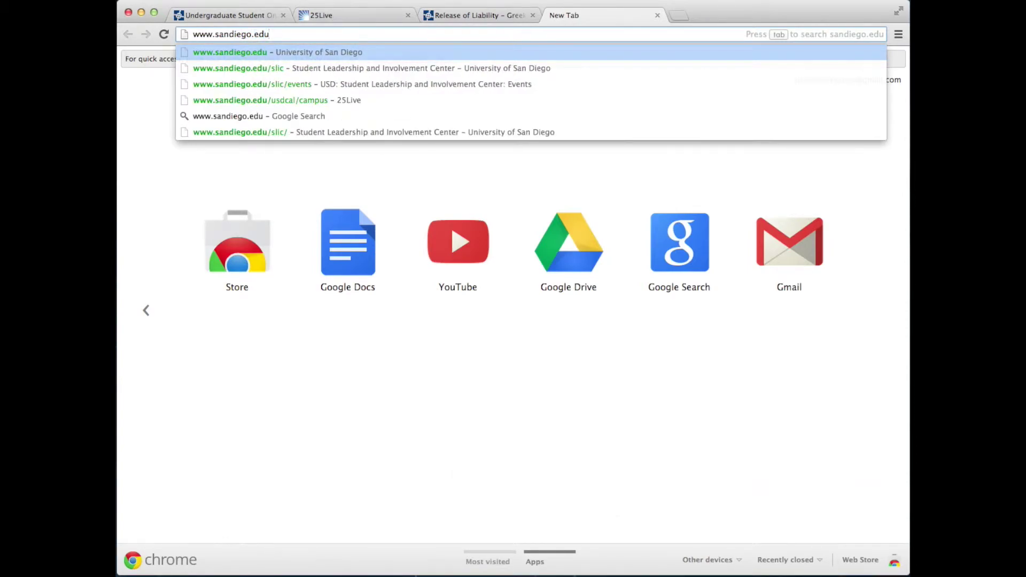
text(/eventp)
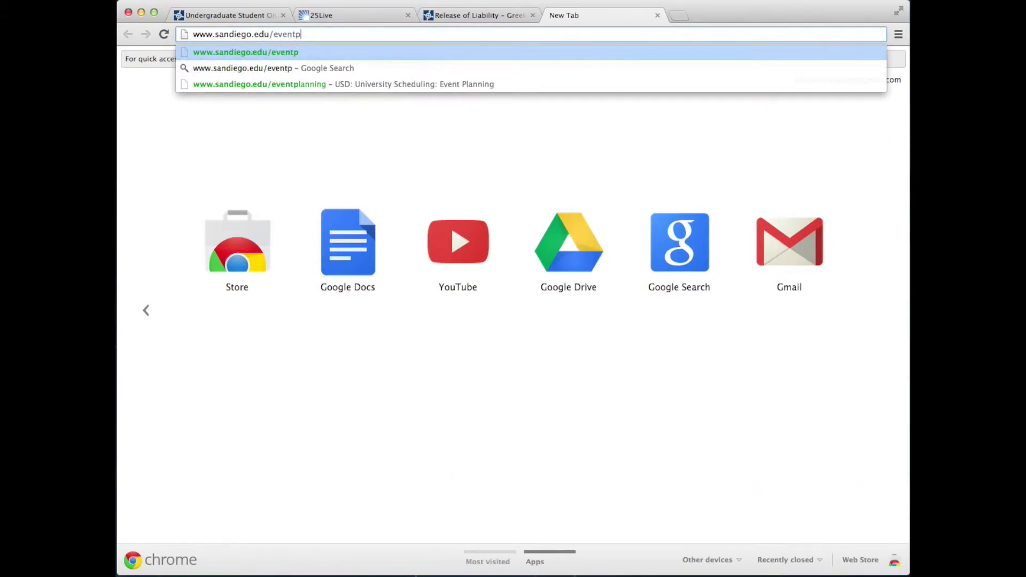
text(lanning)
key(Return)
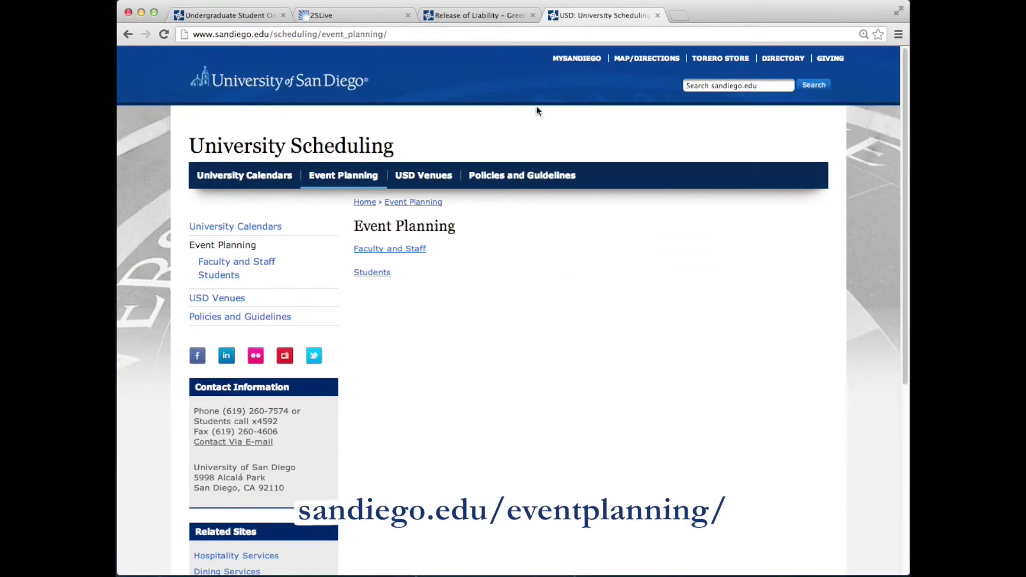
click(370, 273)
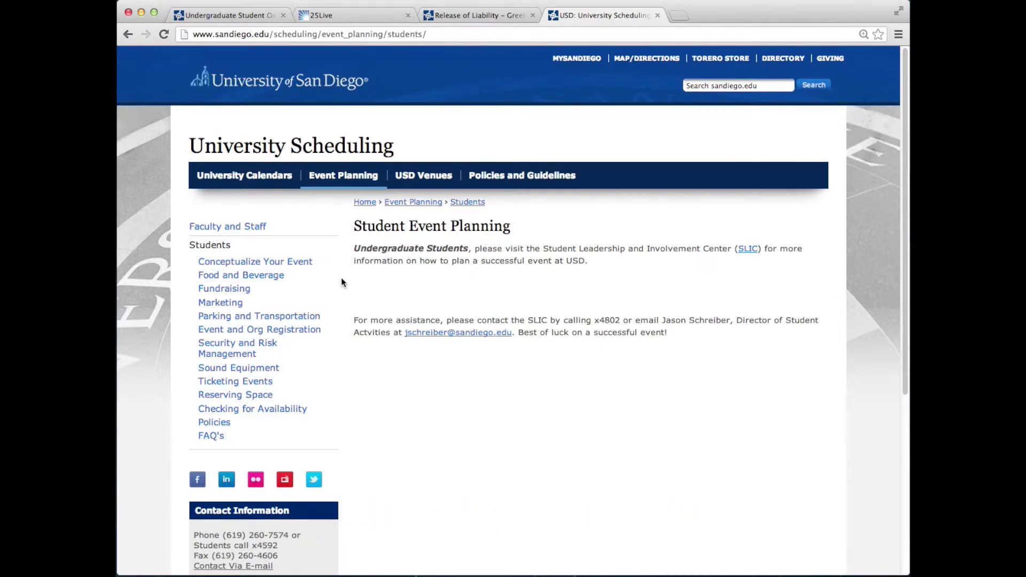
click(311, 318)
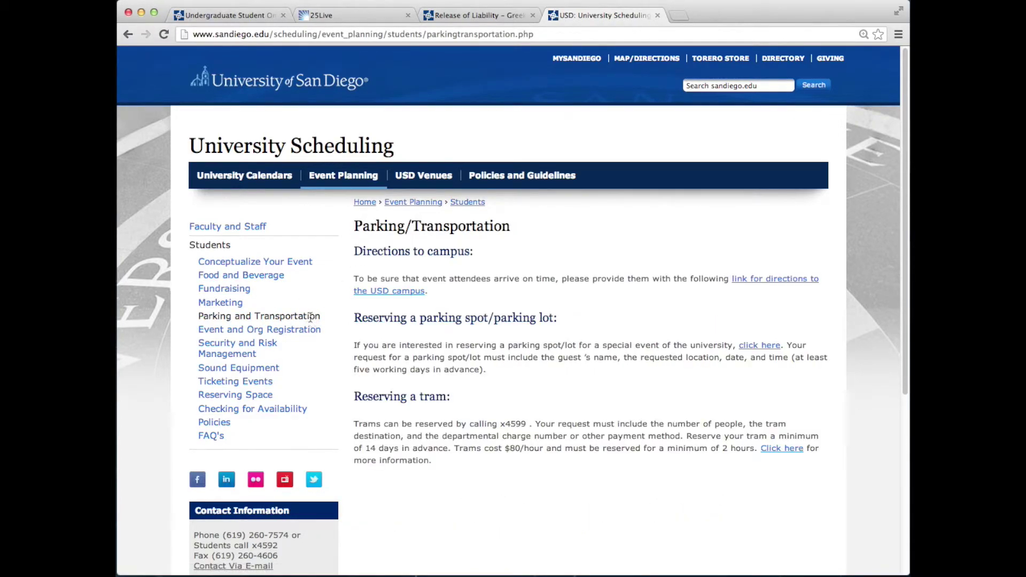
click(269, 381)
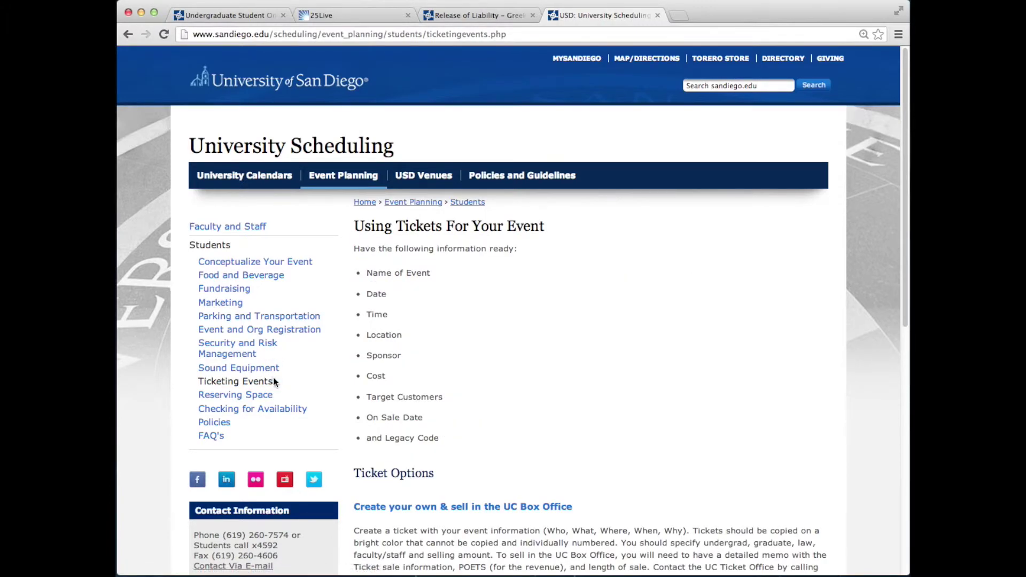